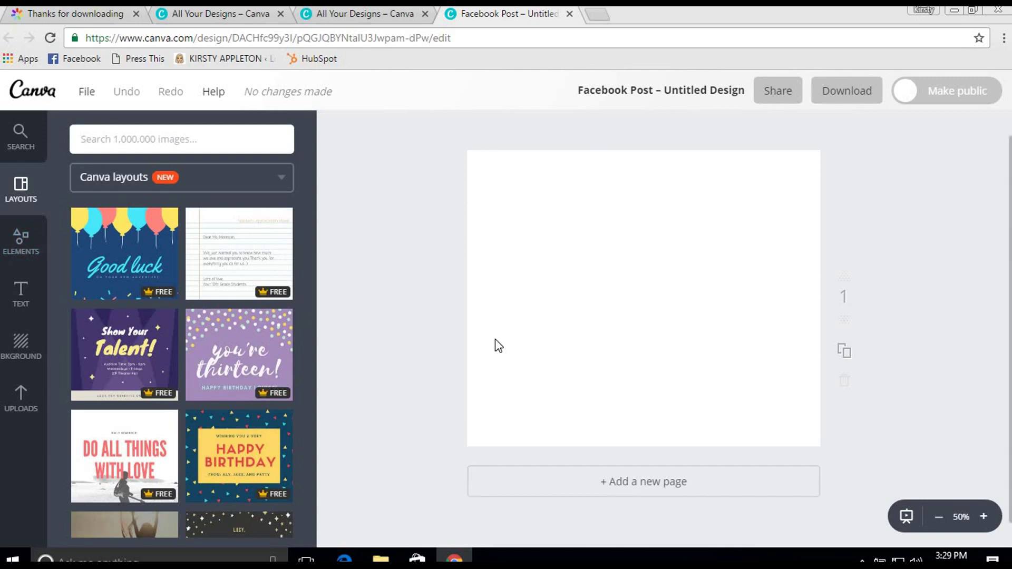
Open the Charts collection under Elements and scroll to the pie chart styles
{"action": "left_click", "coordinate": [14, 251]}
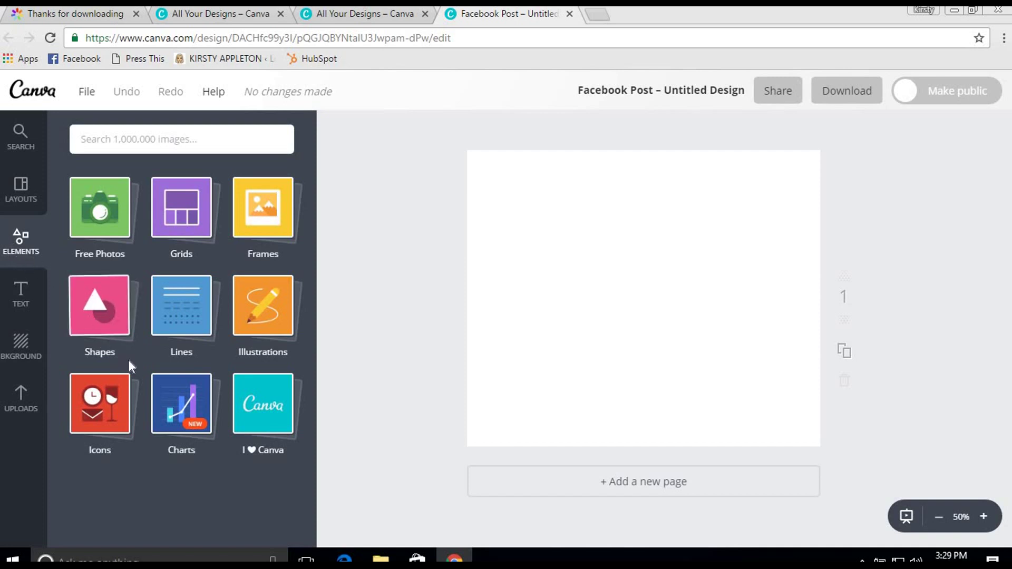
{"action": "left_click", "coordinate": [170, 399]}
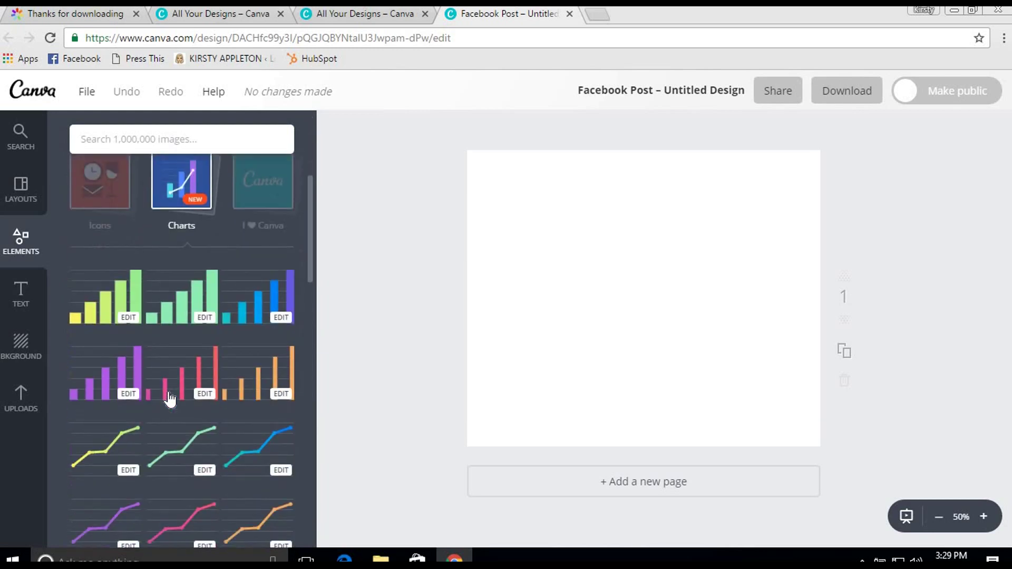
{"action": "scroll", "coordinate": [169, 400], "scroll_direction": "down", "scroll_amount": 2}
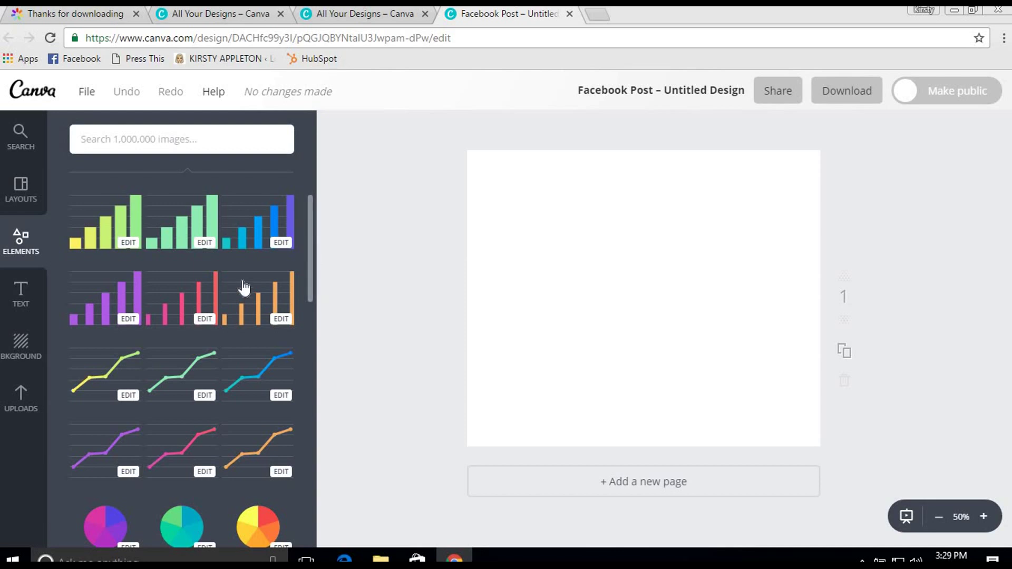
{"action": "scroll", "coordinate": [243, 287], "scroll_direction": "down", "scroll_amount": 10}
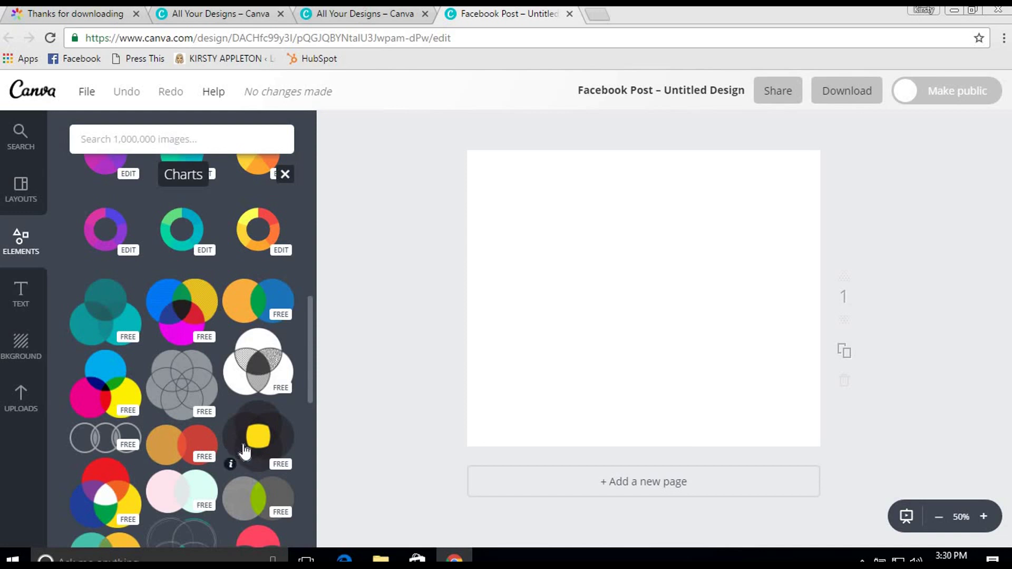
{"action": "scroll", "coordinate": [248, 440], "scroll_direction": "up", "scroll_amount": 5}
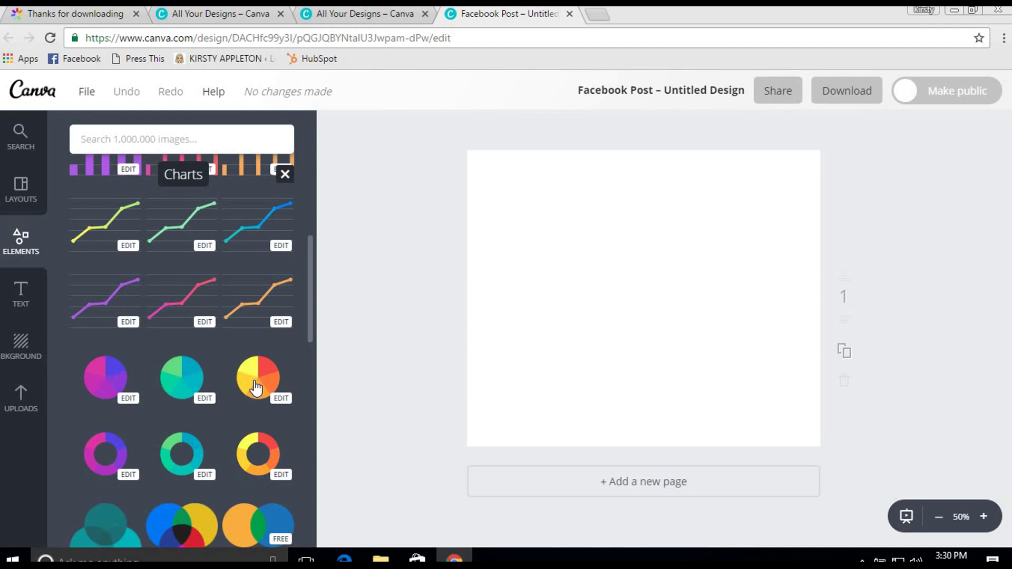
Add the yellow-red pie chart and set its first row to Shoes with value 26
{"action": "left_click", "coordinate": [256, 389]}
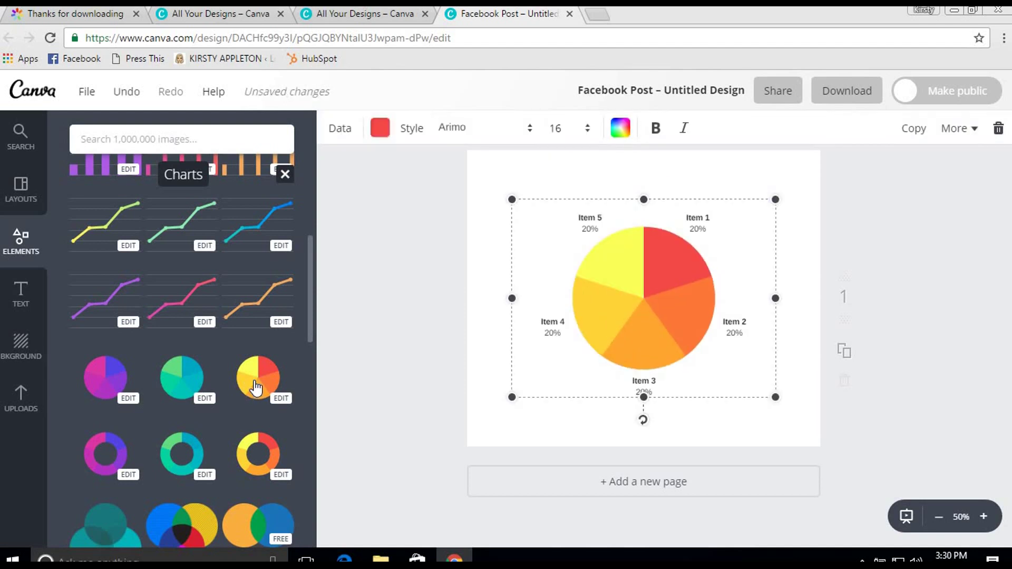
{"action": "left_click", "coordinate": [343, 138]}
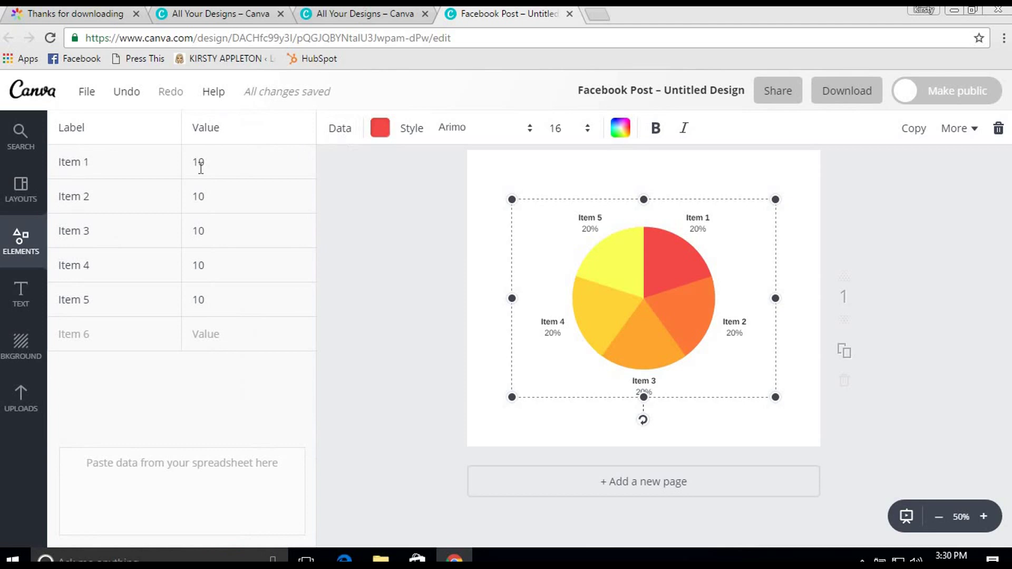
{"action": "left_click", "coordinate": [107, 164]}
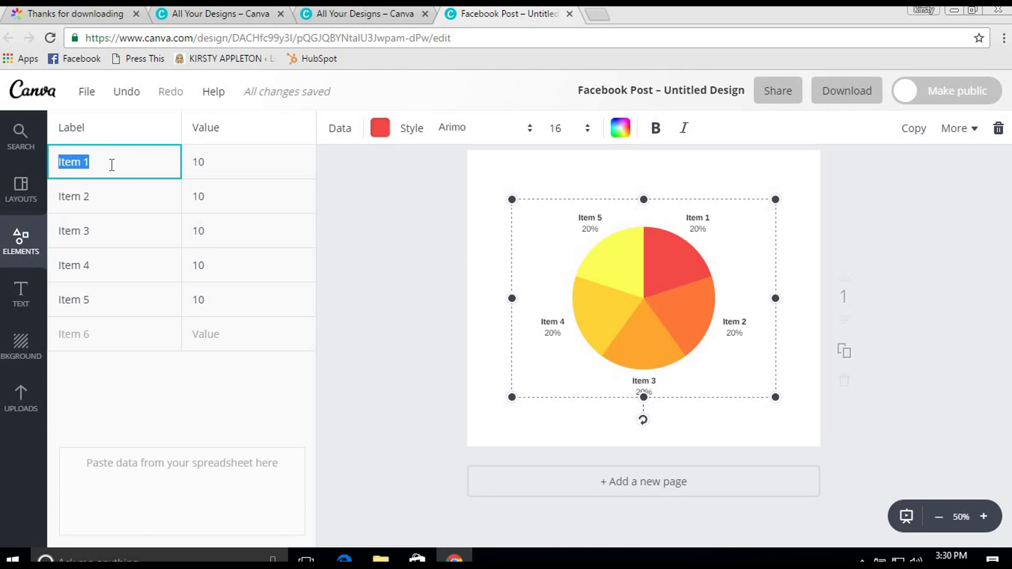
{"action": "type", "text": "Shoe"}
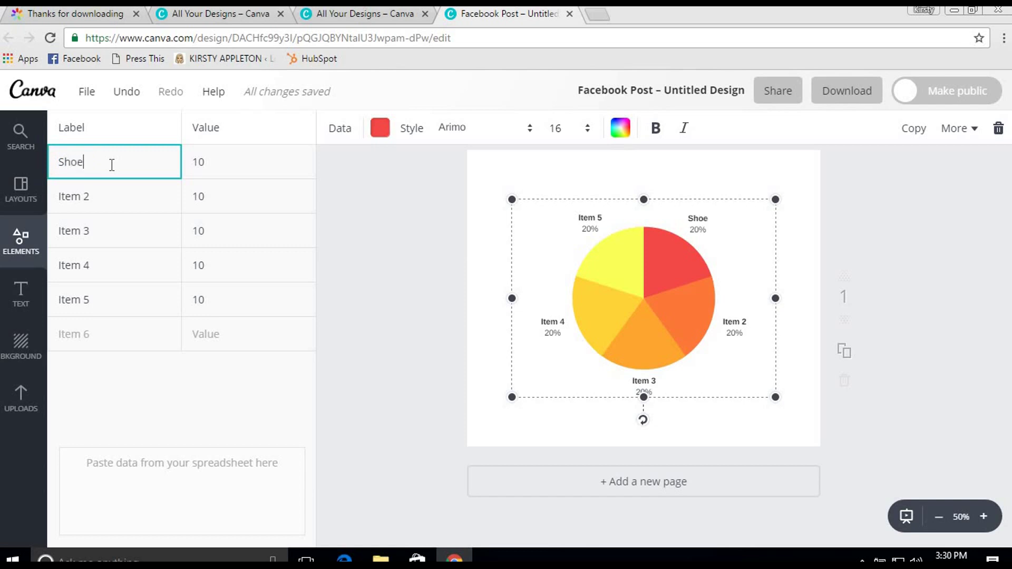
{"action": "type", "text": "s"}
{"action": "key", "text": "Tab"}
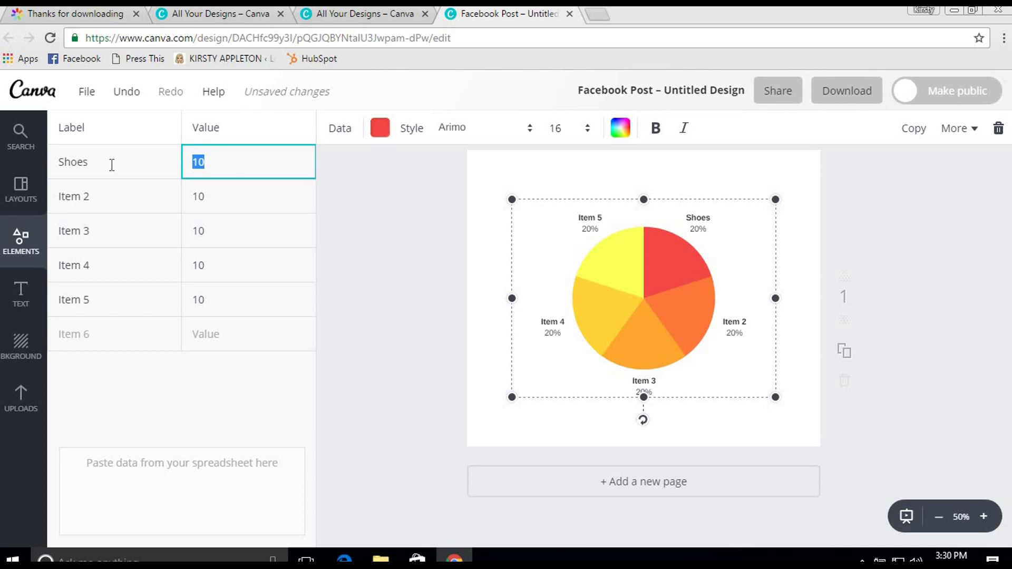
{"action": "type", "text": "26"}
{"action": "key", "text": "Tab"}
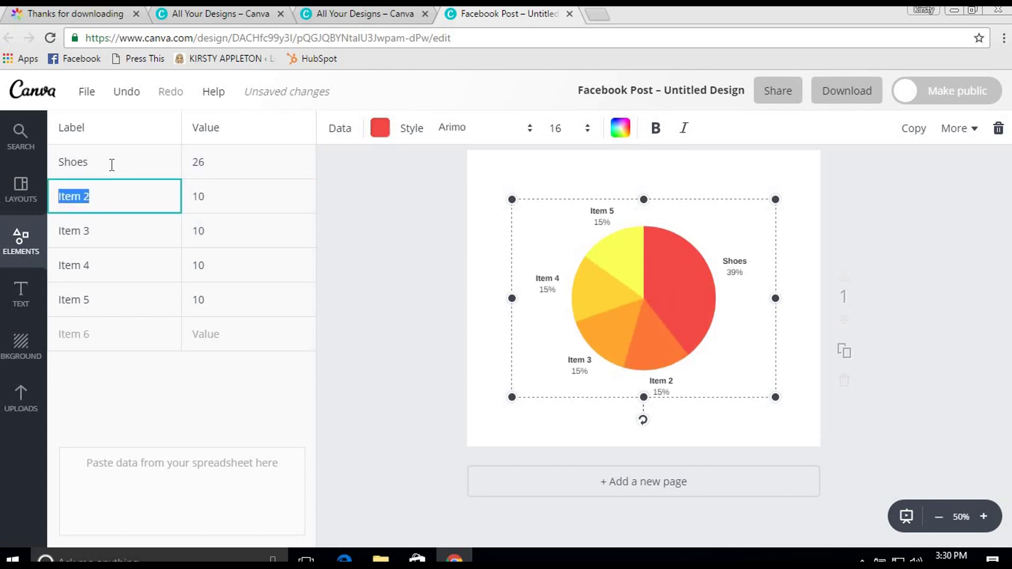
Label the remaining rows Hats, Scarfs, Socks and Jocks, and clear the Item 6 and 7 placeholders
{"action": "type", "text": "Hats"}
{"action": "key", "text": "Return"}
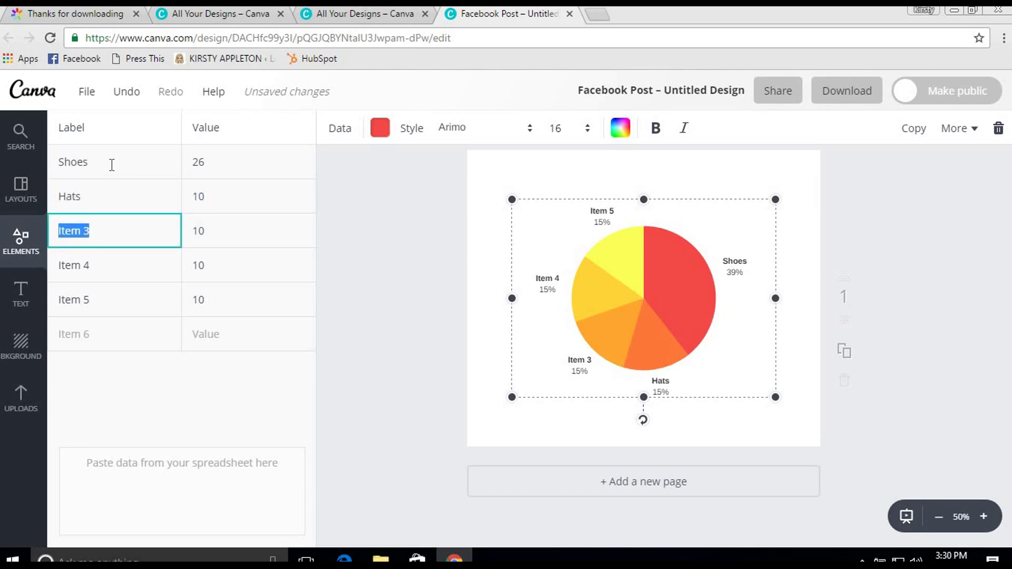
{"action": "type", "text": "Scarfs"}
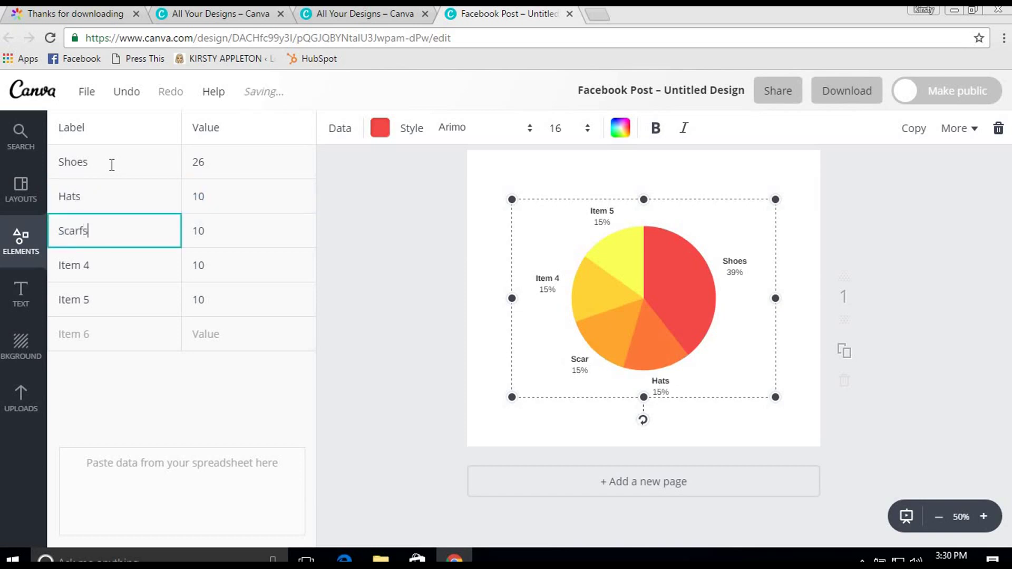
{"action": "key", "text": "Tab"}
{"action": "key", "text": "Tab"}
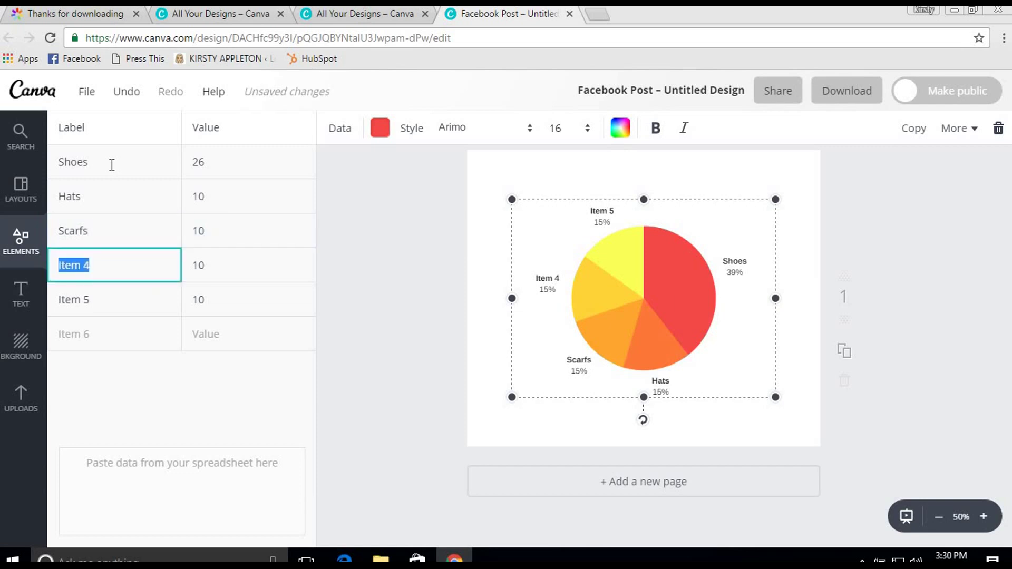
{"action": "type", "text": "Socks"}
{"action": "key", "text": "Tab"}
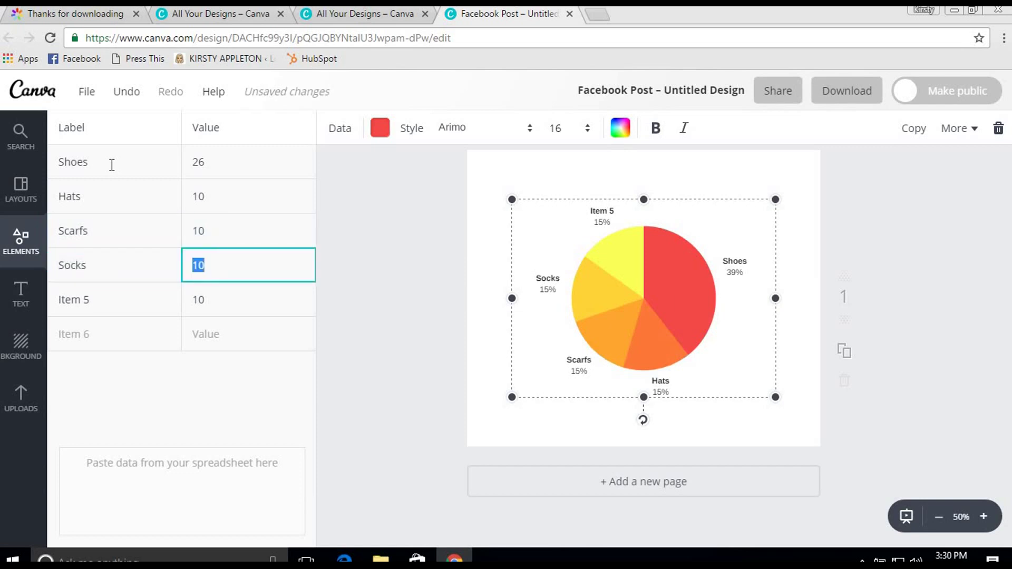
{"action": "key", "text": "Tab"}
{"action": "type", "text": "Jocks"}
{"action": "key", "text": "Tab"}
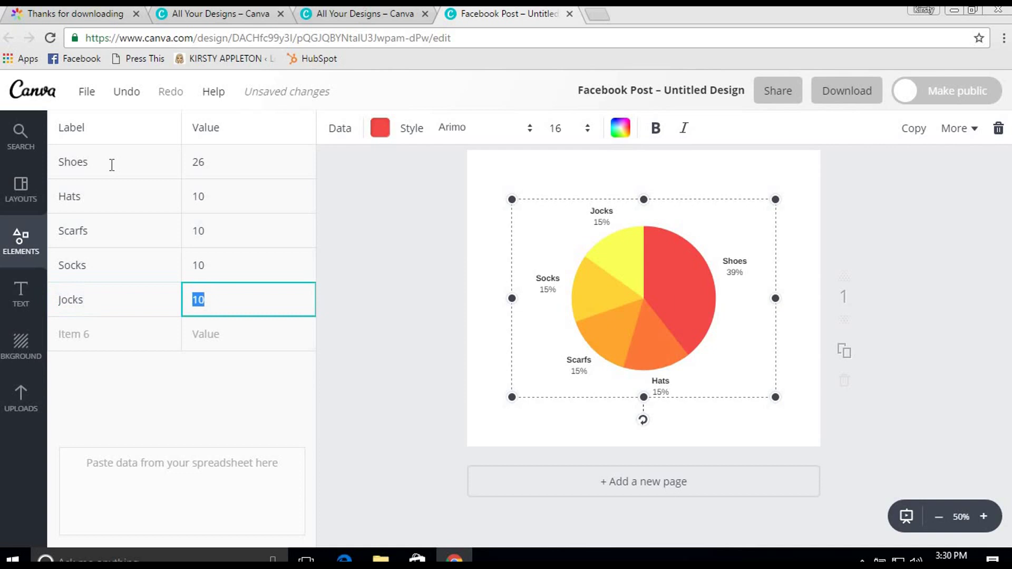
{"action": "key", "text": "Tab"}
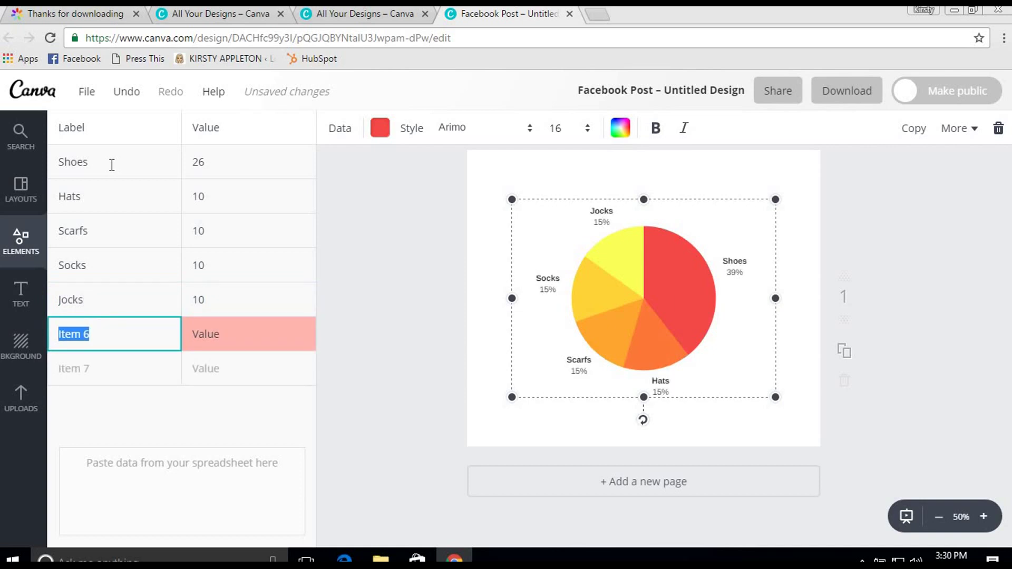
{"action": "key", "text": "BackSpace"}
{"action": "left_click", "coordinate": [133, 368]}
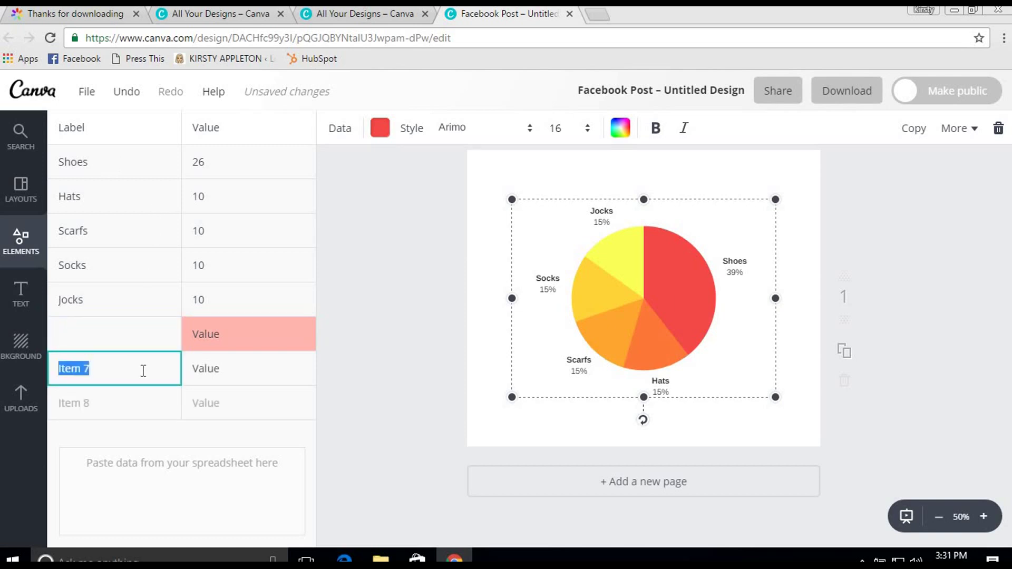
{"action": "key", "text": "BackSpace"}
Change the Hats, Scarfs and Socks values to 24, 20 and 20
{"action": "left_click", "coordinate": [229, 193]}
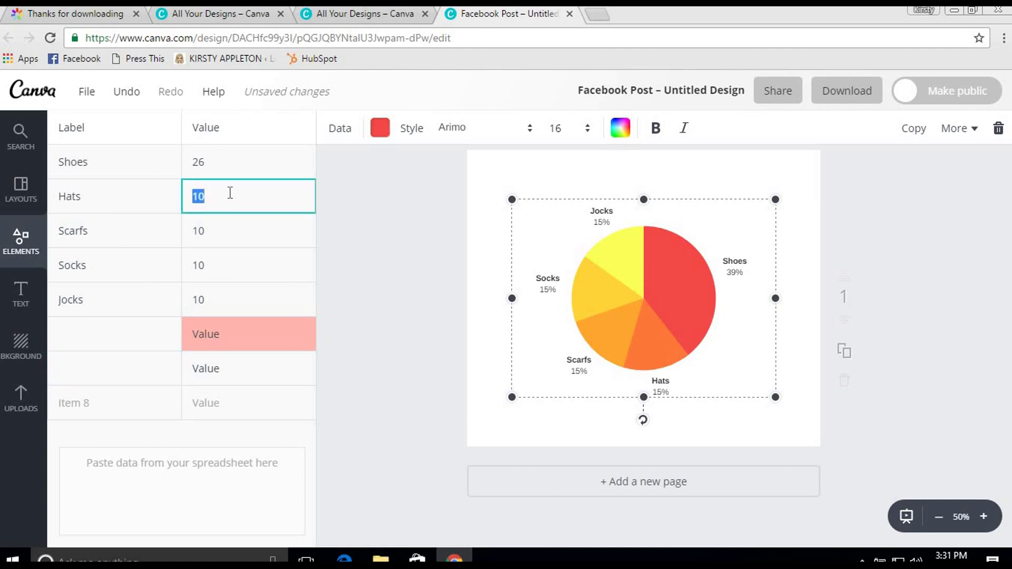
{"action": "key", "text": "BackSpace"}
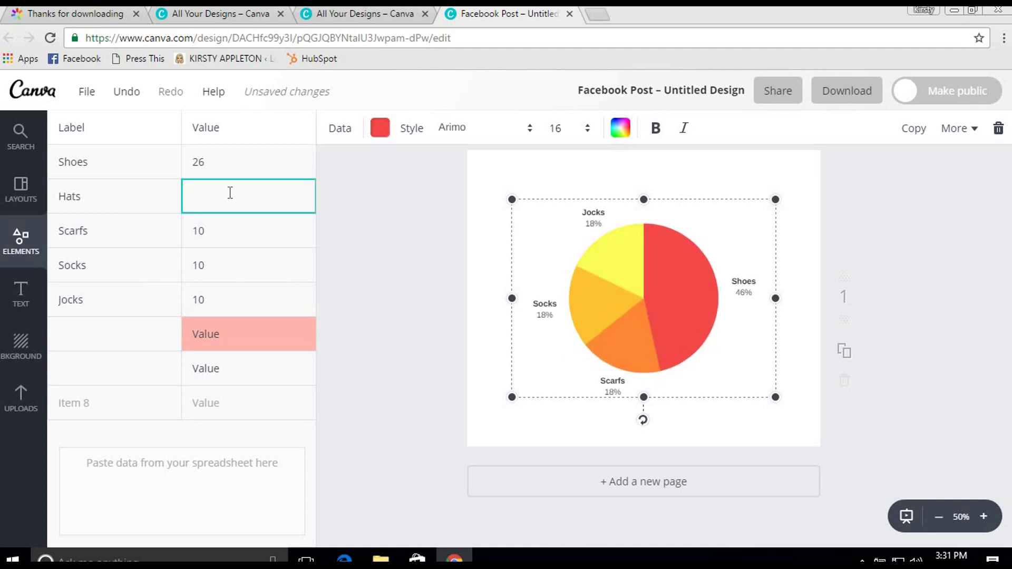
{"action": "type", "text": "24"}
{"action": "left_click", "coordinate": [225, 230]}
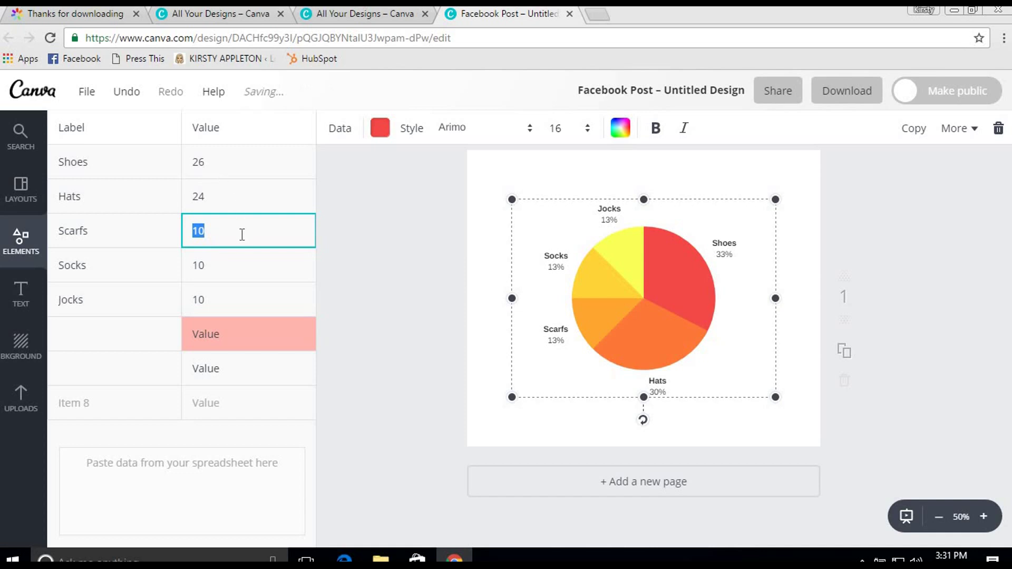
{"action": "type", "text": "20"}
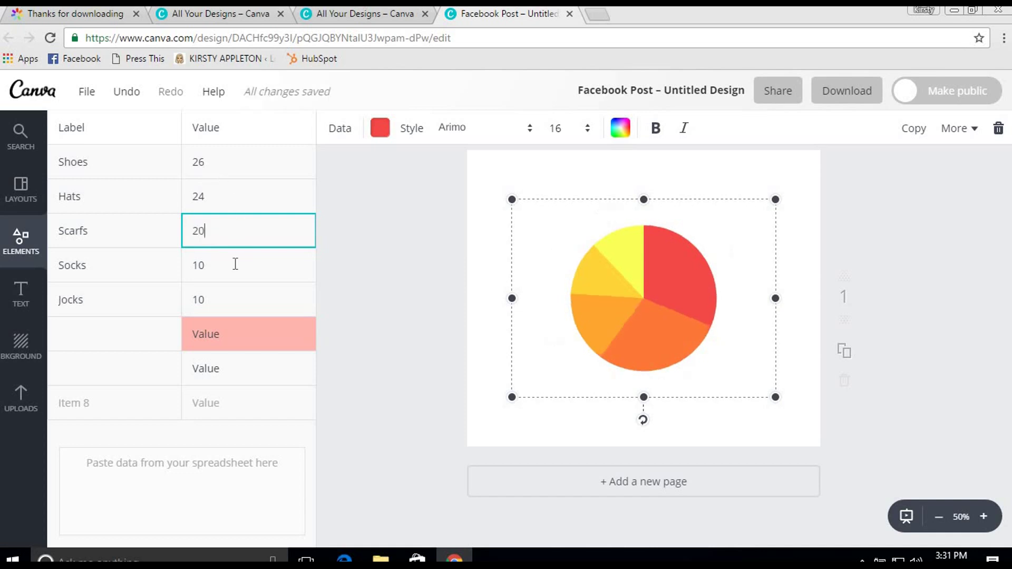
{"action": "left_click", "coordinate": [235, 264]}
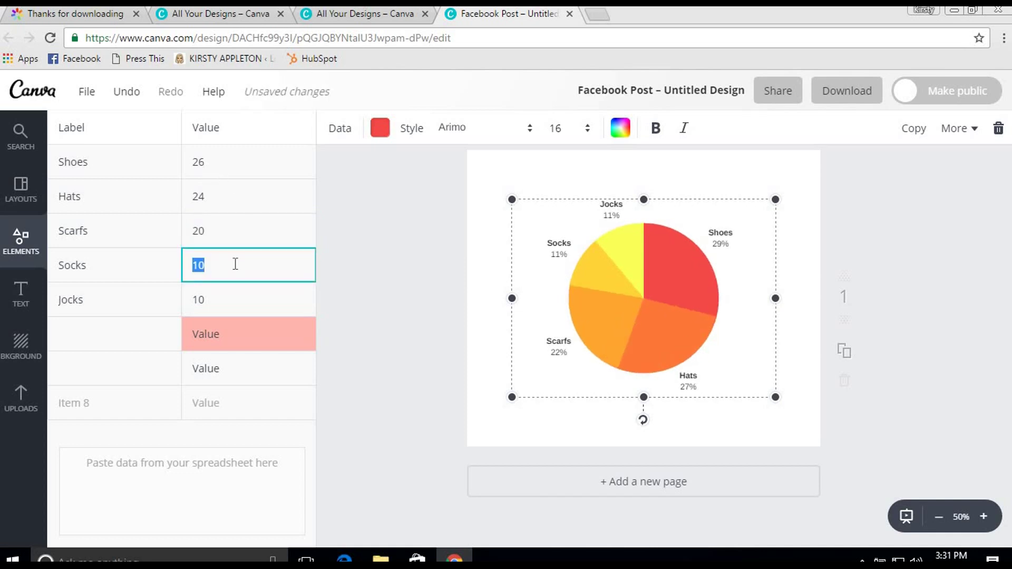
{"action": "type", "text": "20"}
{"action": "left_click", "coordinate": [232, 293]}
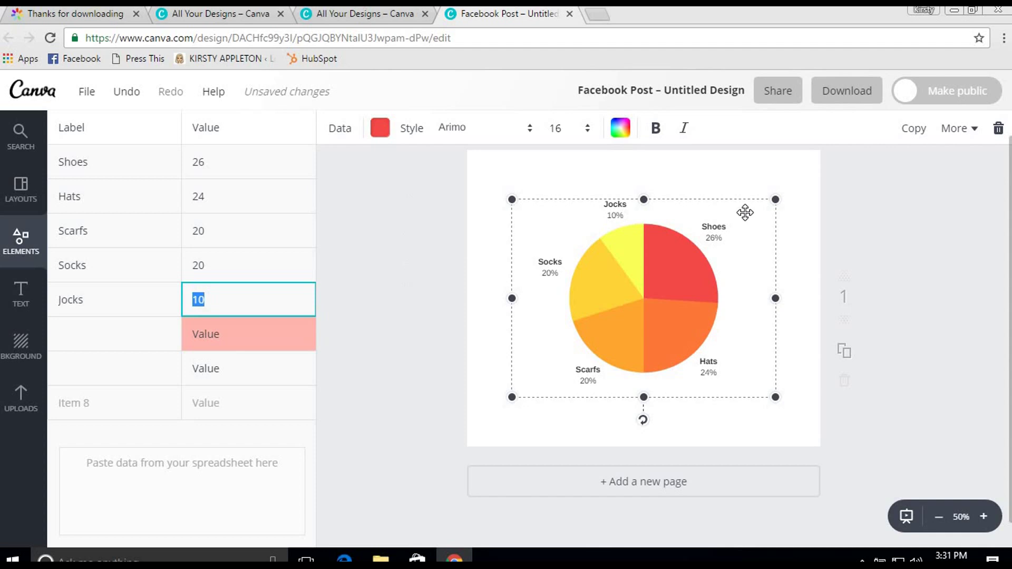
Try green, pink, blue, red and orange schemes, then settle on yellow-green shades for the pie chart
{"action": "left_click", "coordinate": [883, 234]}
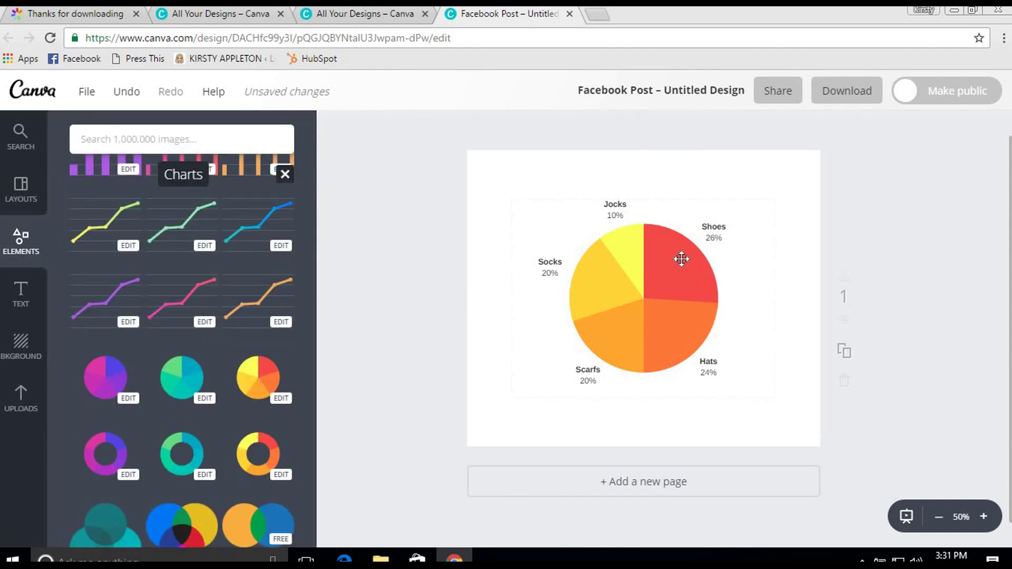
{"action": "left_click", "coordinate": [637, 260]}
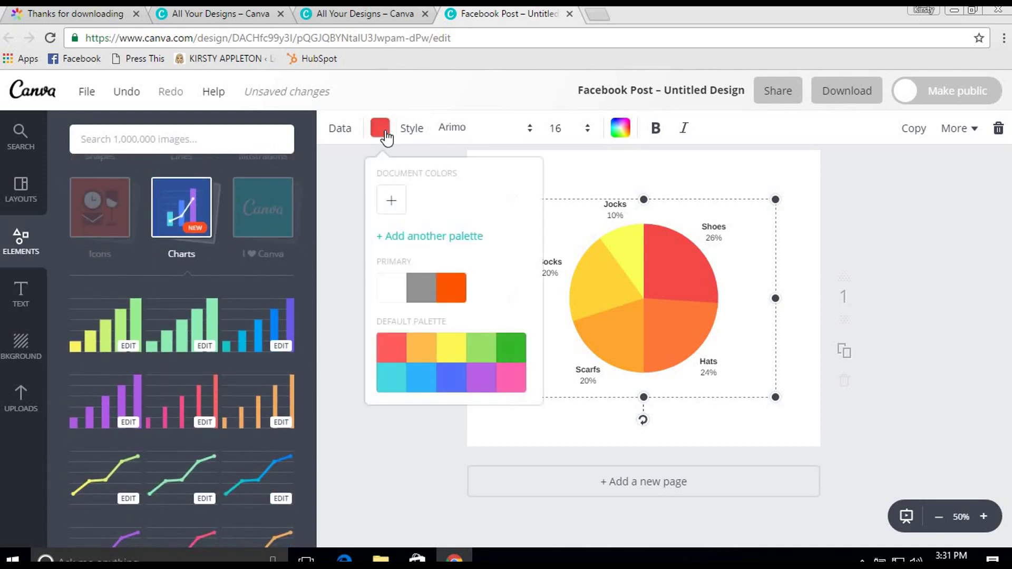
{"action": "left_click", "coordinate": [507, 360]}
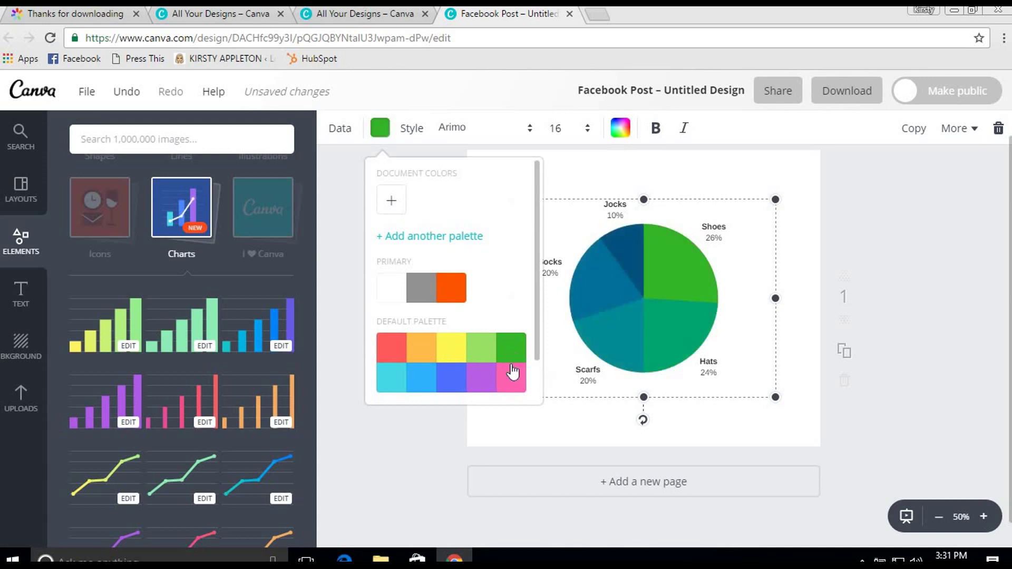
{"action": "left_click", "coordinate": [511, 375]}
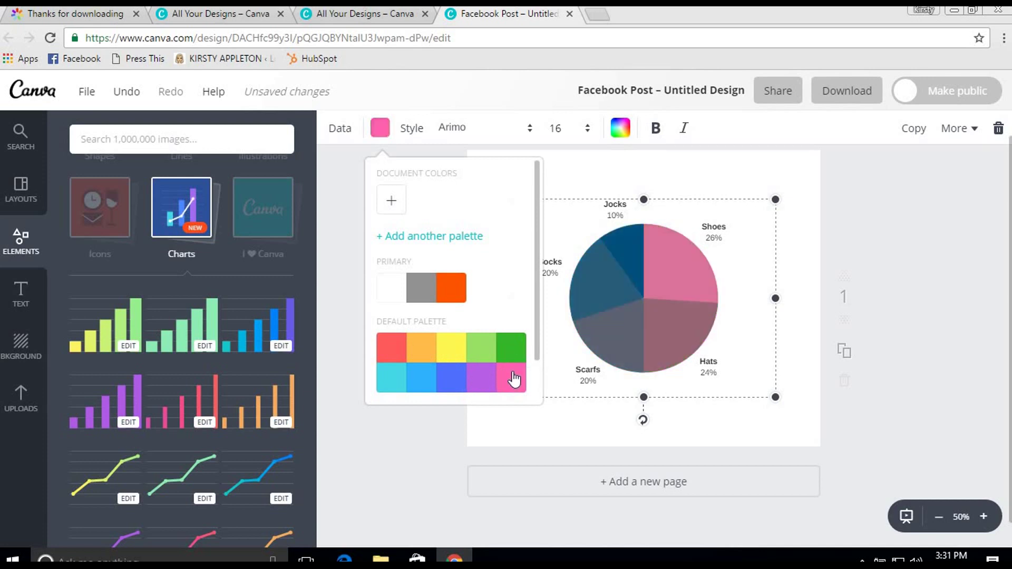
{"action": "left_click", "coordinate": [445, 387]}
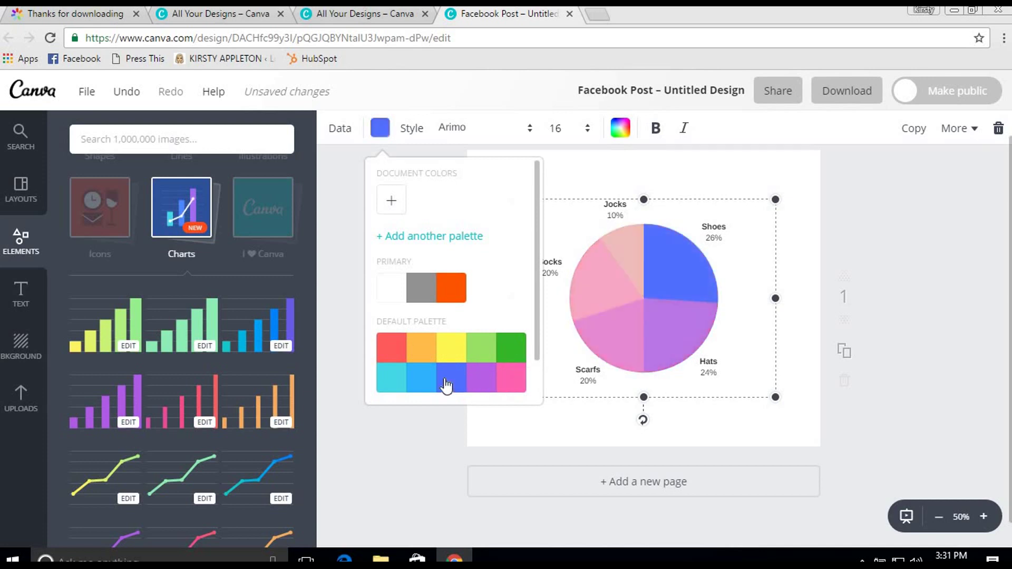
{"action": "left_click", "coordinate": [405, 346]}
{"action": "left_click", "coordinate": [448, 295]}
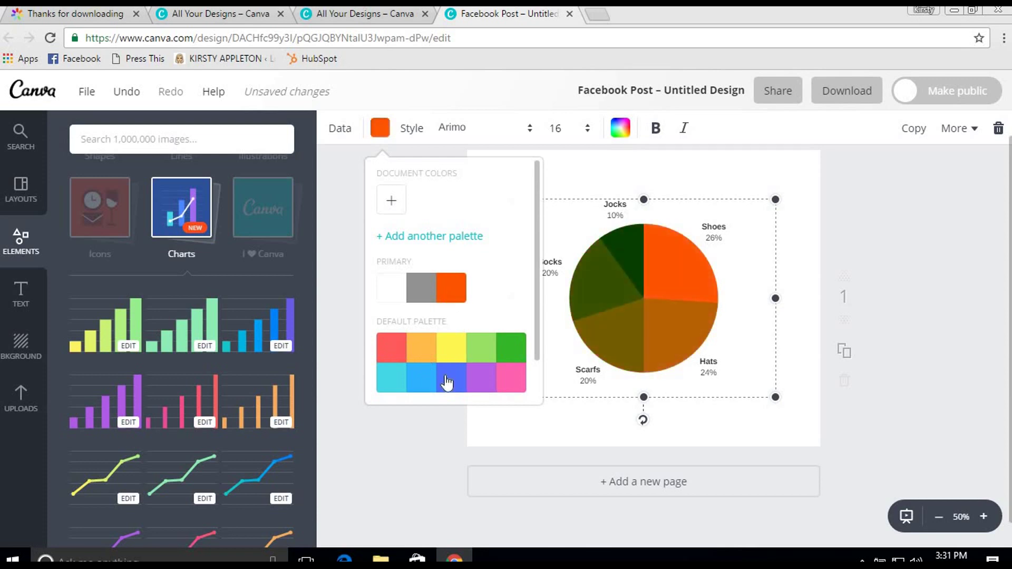
{"action": "left_click", "coordinate": [445, 347]}
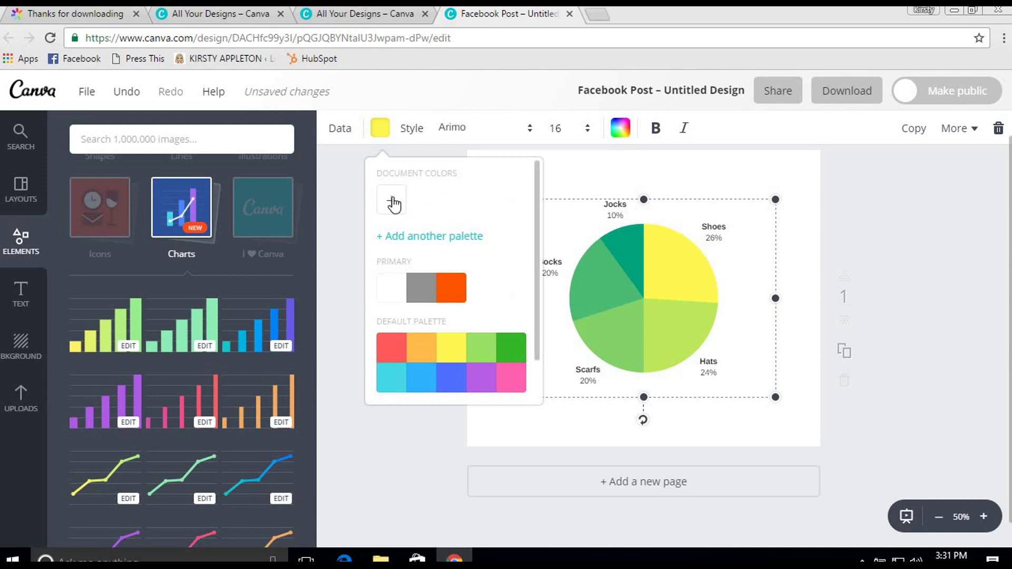
{"action": "left_click", "coordinate": [867, 192]}
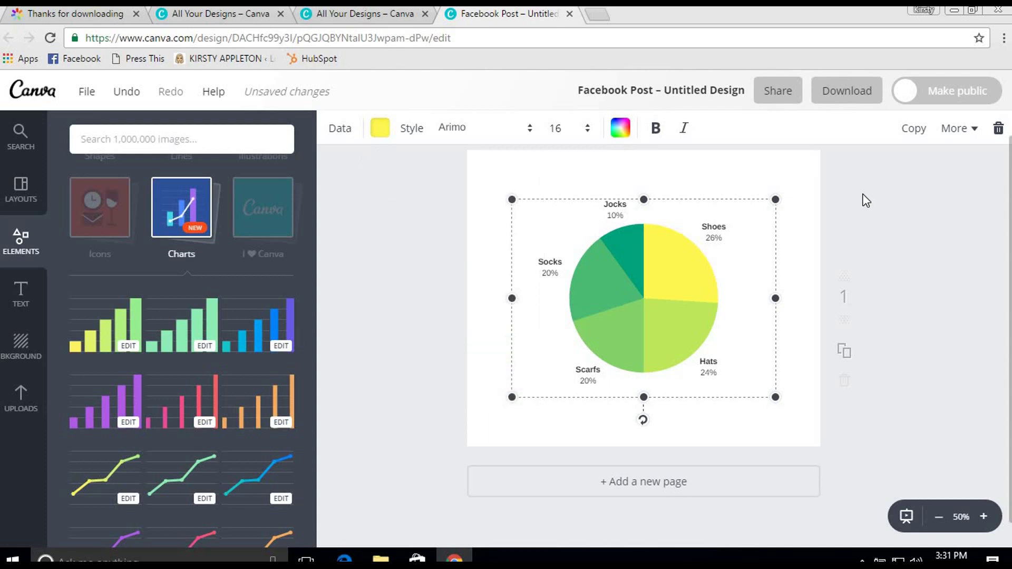
Download the design with JPG as the file type
{"action": "left_click", "coordinate": [840, 98]}
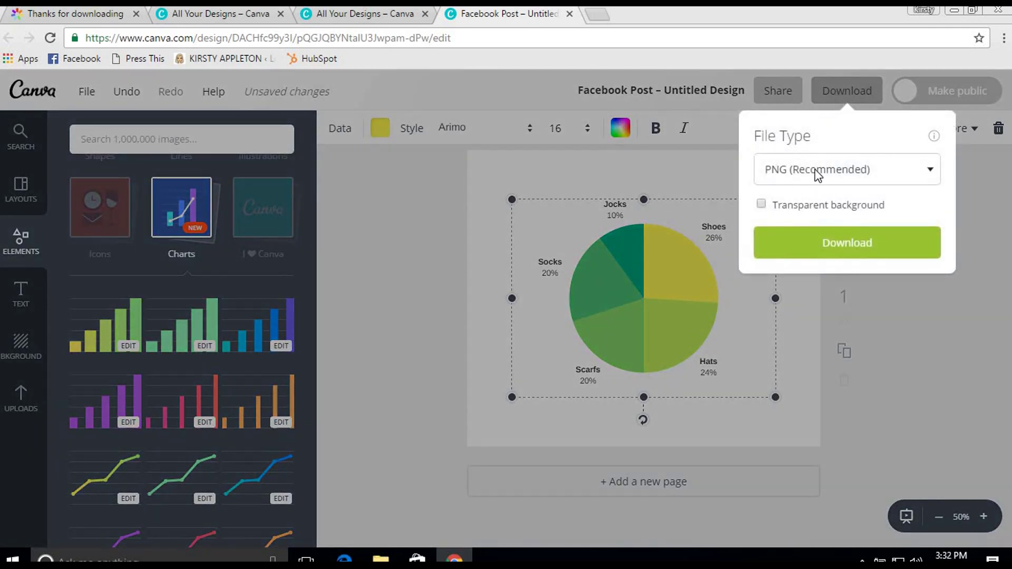
{"action": "left_click", "coordinate": [880, 167]}
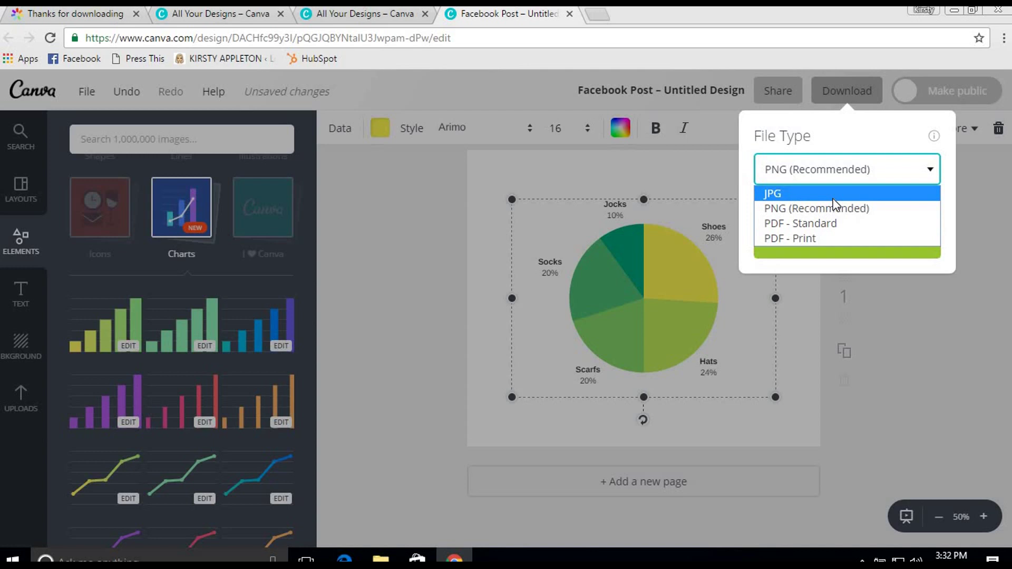
{"action": "left_click", "coordinate": [833, 199]}
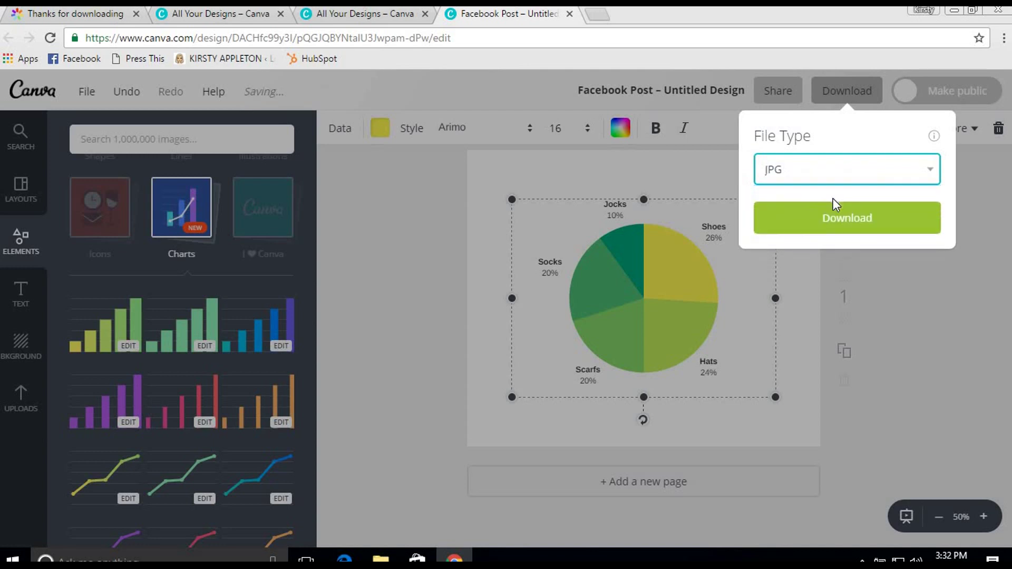
{"action": "left_click", "coordinate": [874, 219]}
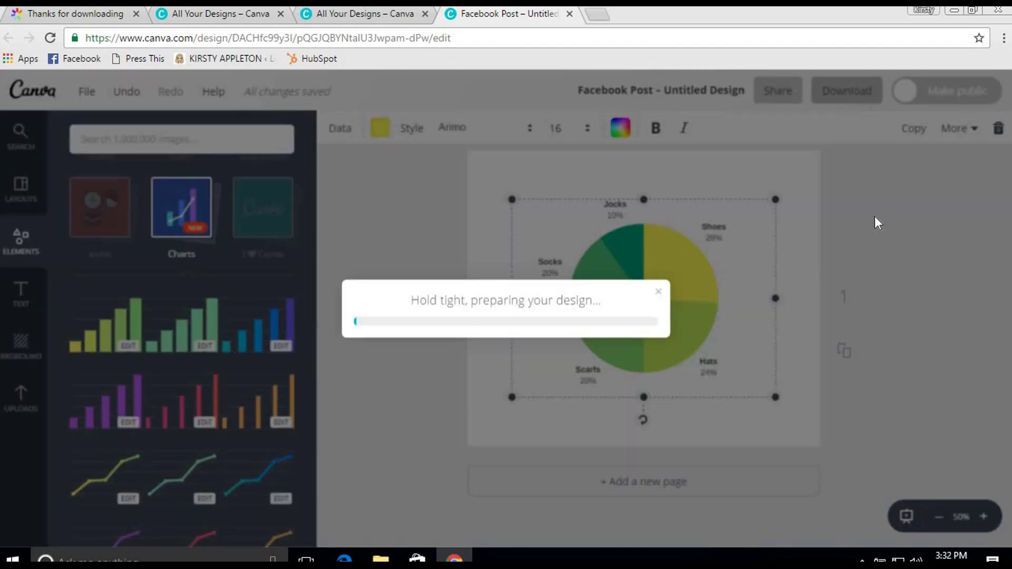